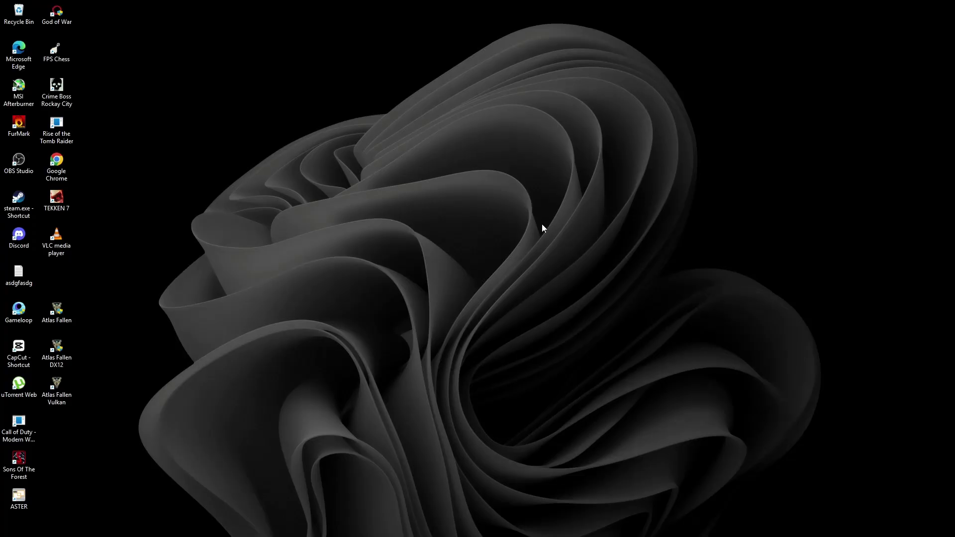
Step: Download the Autoruns v14.11 archive from the Sysinternals page and open it from Chrome's downloads
click(651, 525)
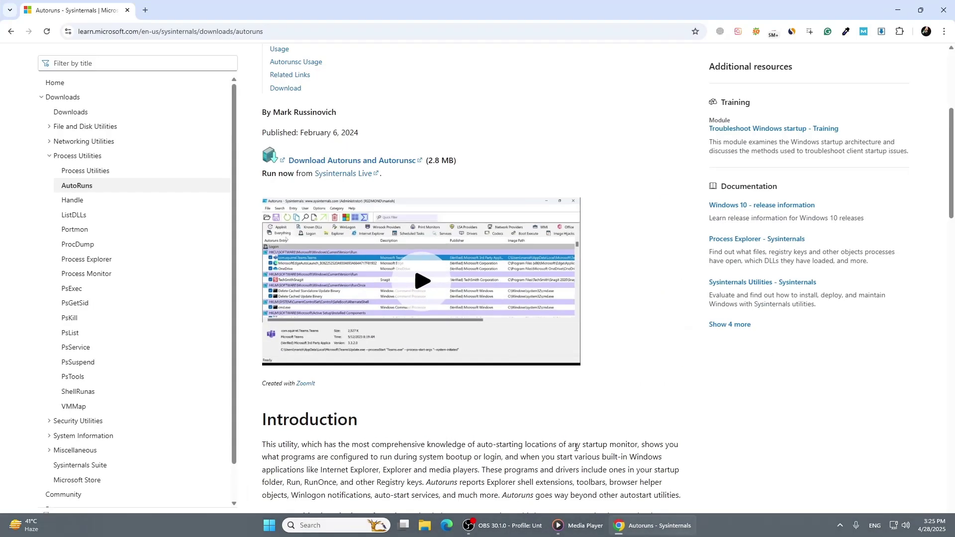
scroll(409, 213, up, 4)
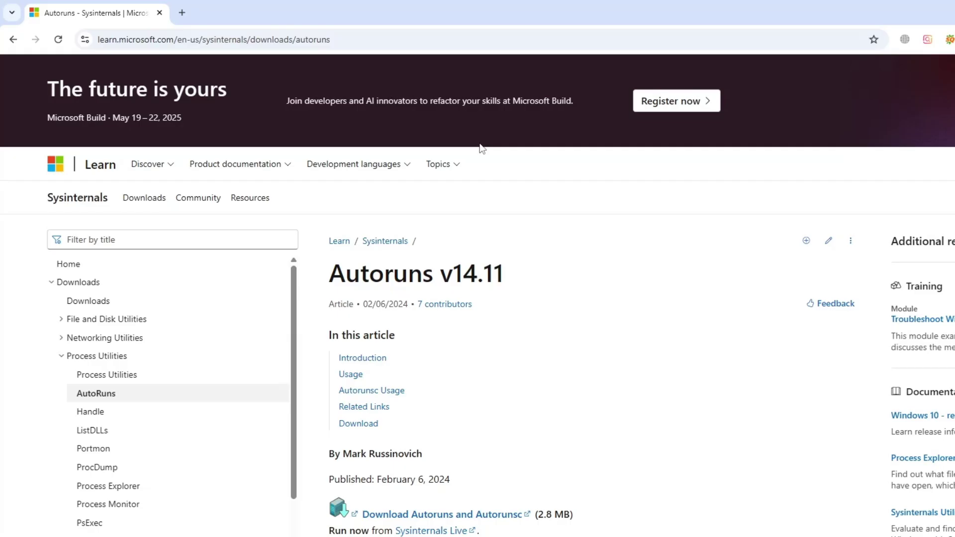
click(346, 41)
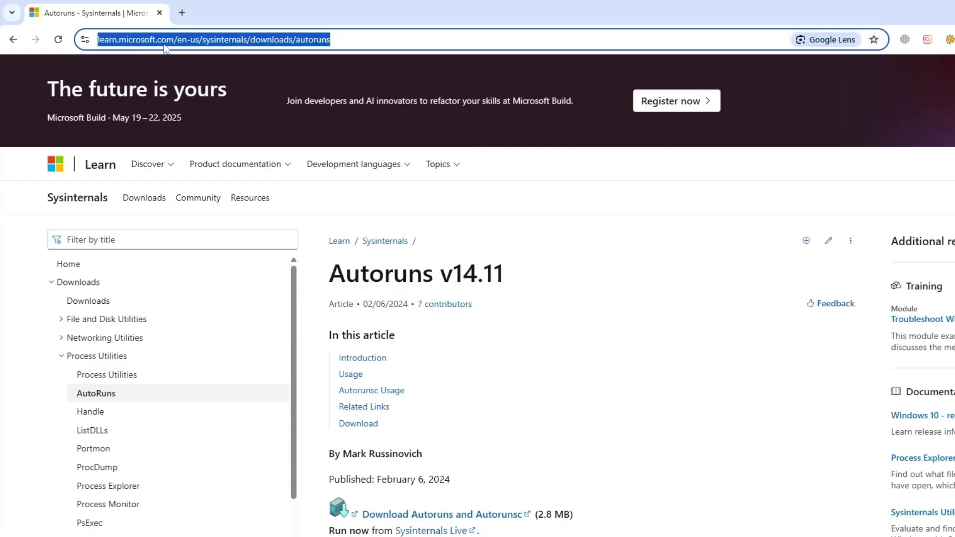
scroll(604, 186, down, 2)
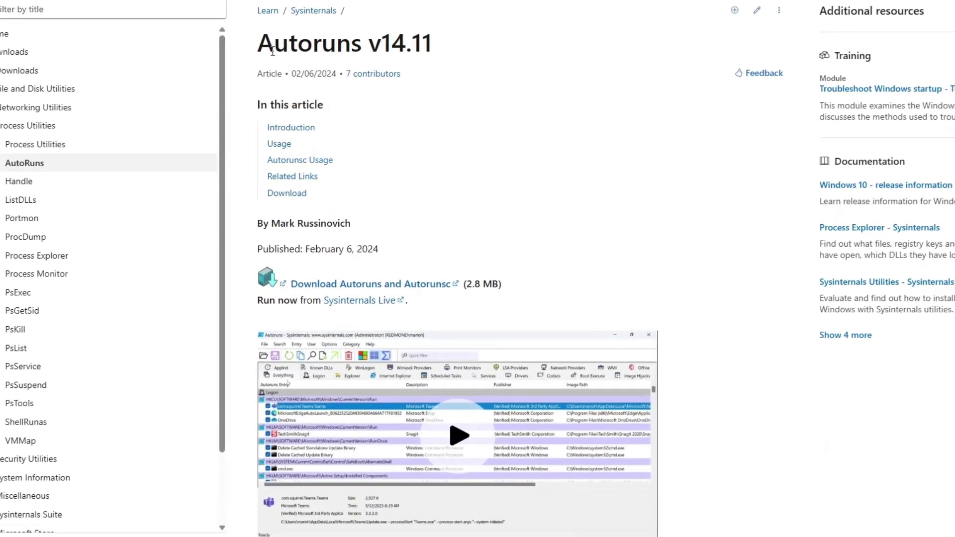
drag(257, 51, 412, 56)
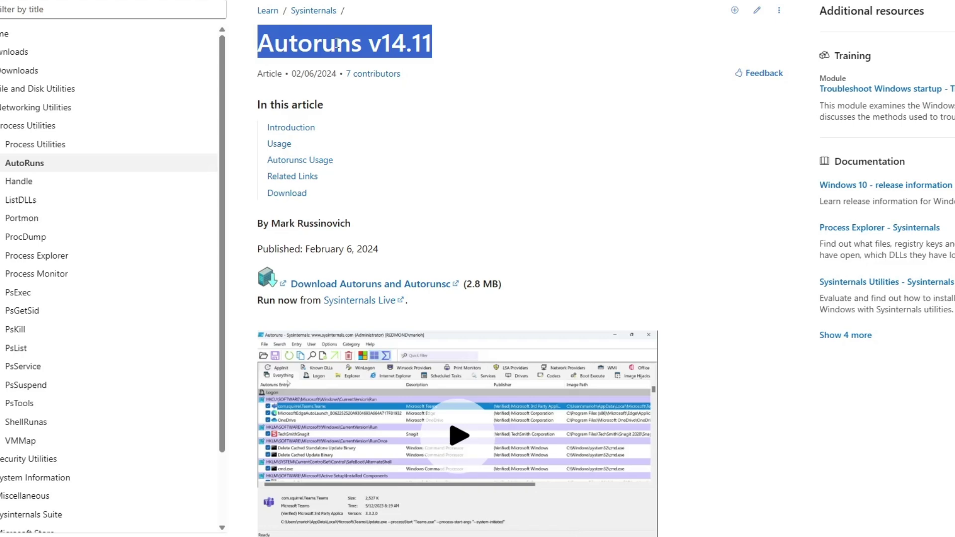
scroll(418, 105, down, 2)
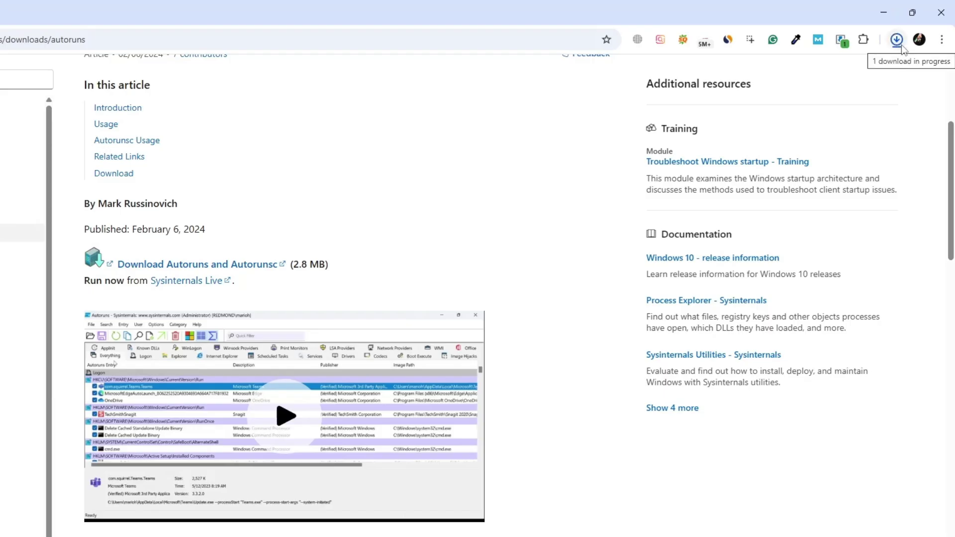
click(764, 75)
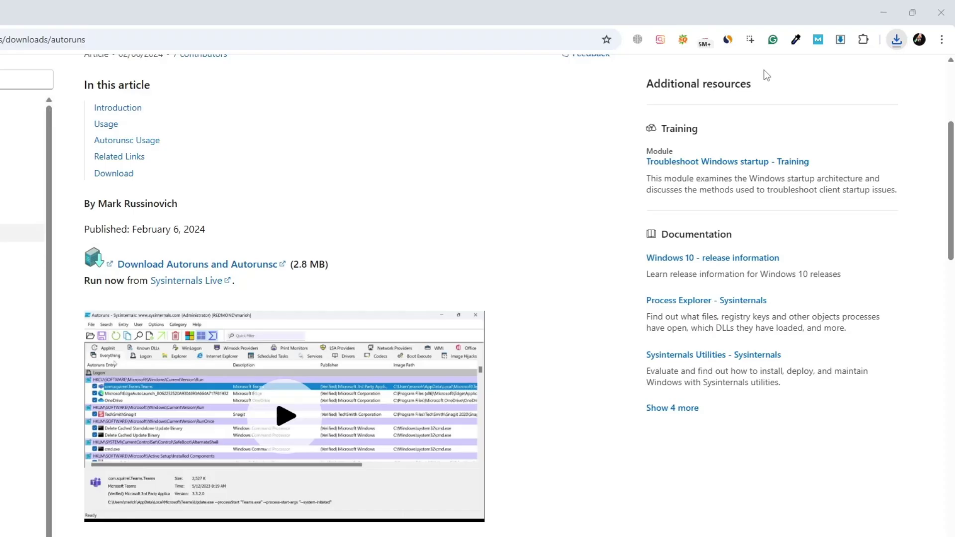
Step: Extract the Autoruns zip into a Downloads folder and launch the extracted Autoruns
mouse_move(471, 189)
mouse_down()
mouse_move(455, 189)
mouse_move(304, 97)
mouse_up()
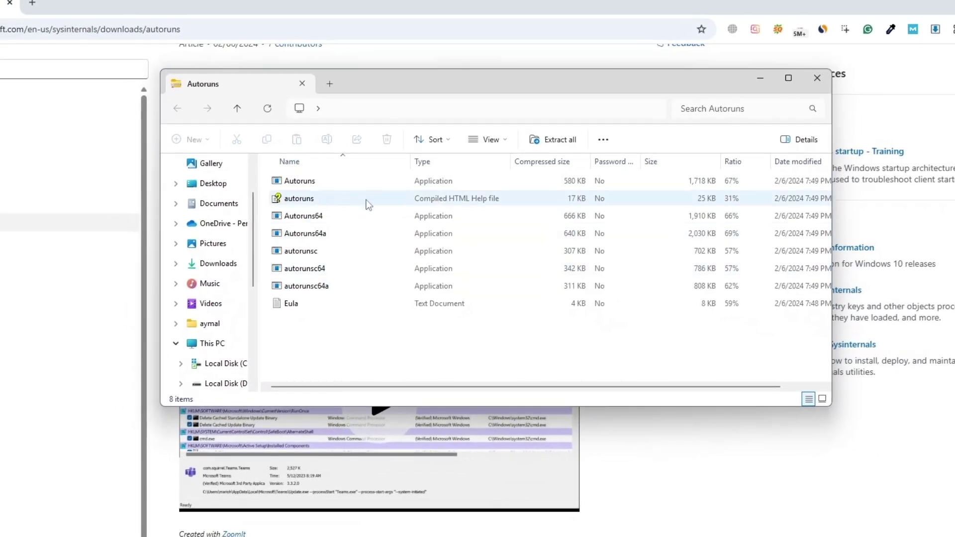
double_click(310, 185)
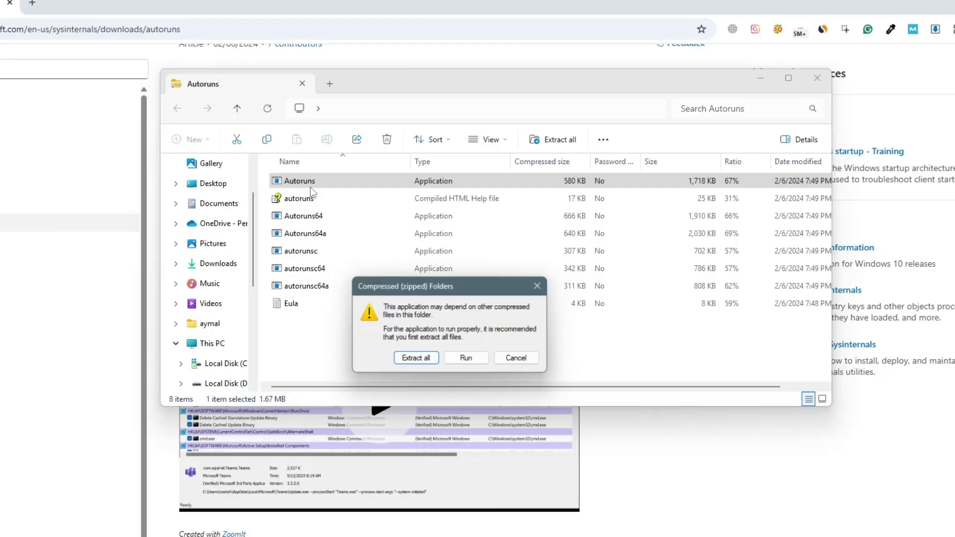
click(430, 358)
click(578, 456)
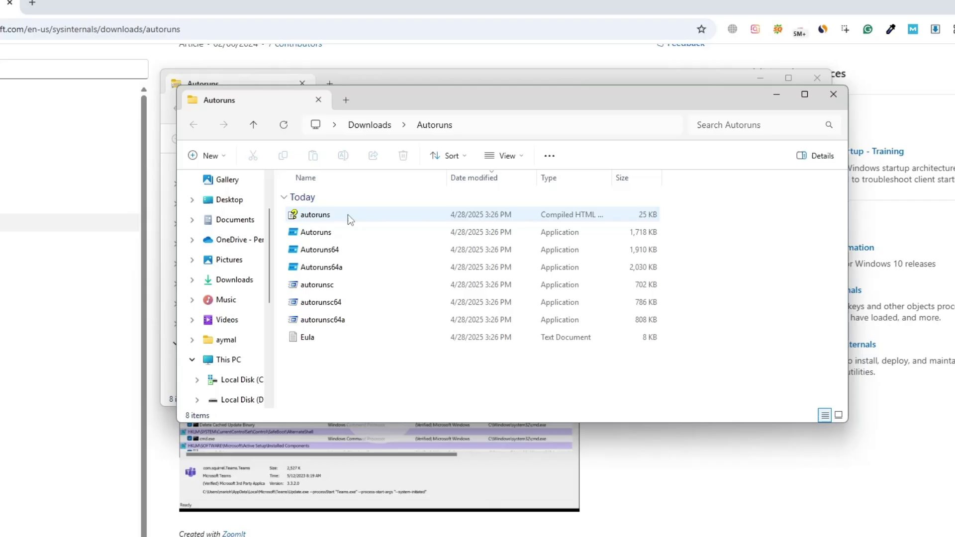
double_click(339, 234)
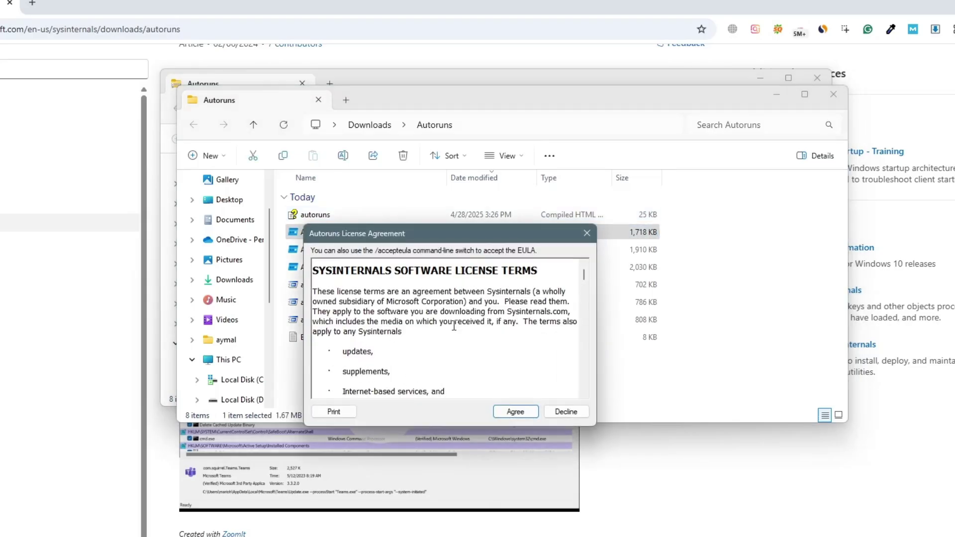
Step: Accept the Autoruns license, inspect the Edge and IDMan logon entries, and close the extracted folder
click(525, 414)
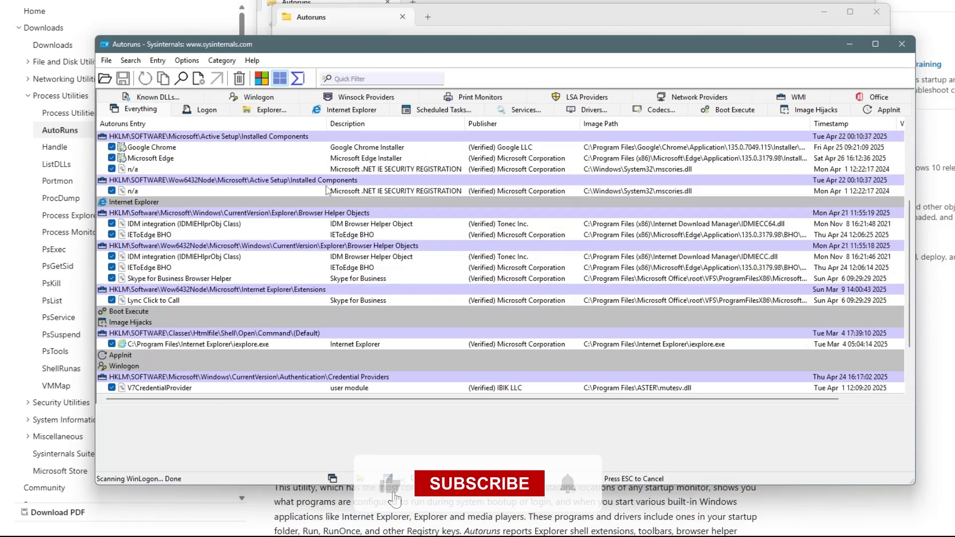
scroll(246, 218, up, 10)
scroll(283, 224, up, 3)
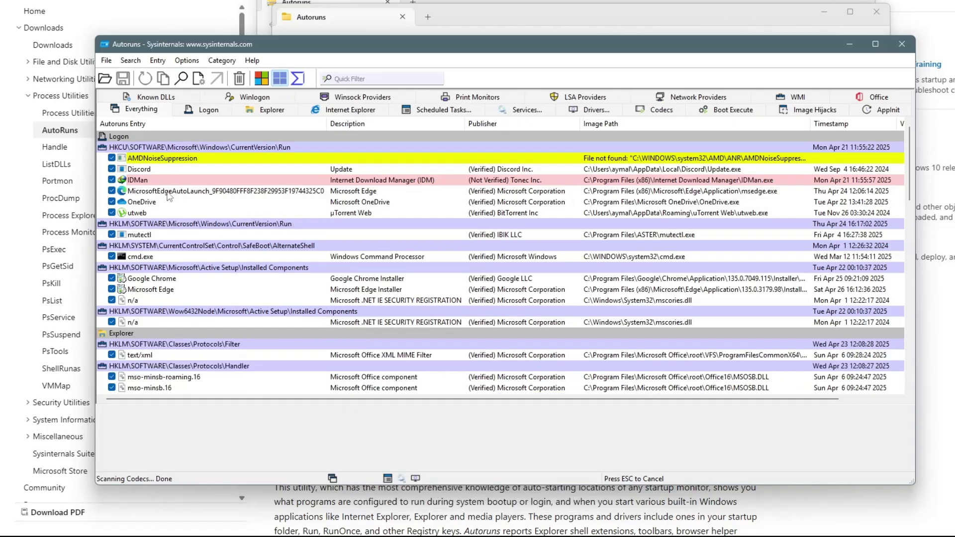
click(619, 192)
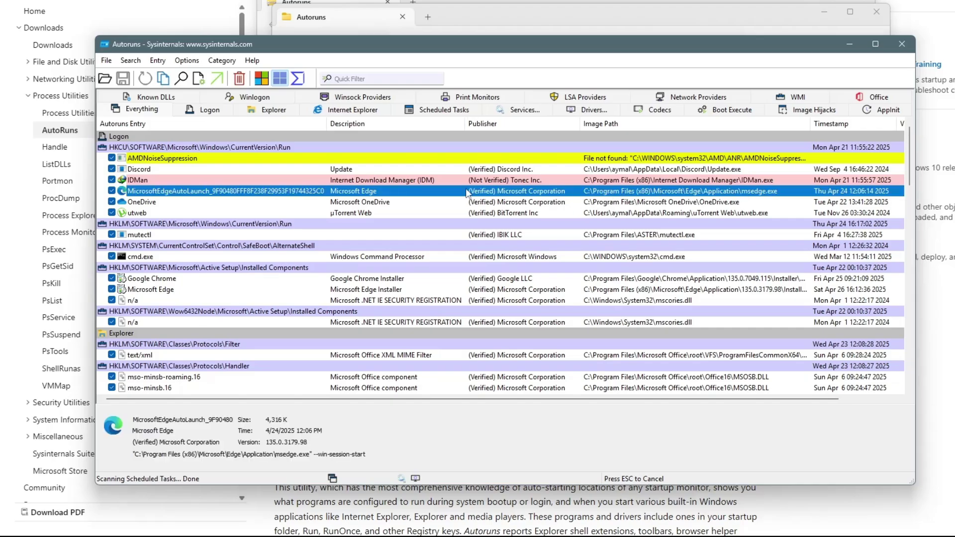
click(559, 182)
right_click(657, 180)
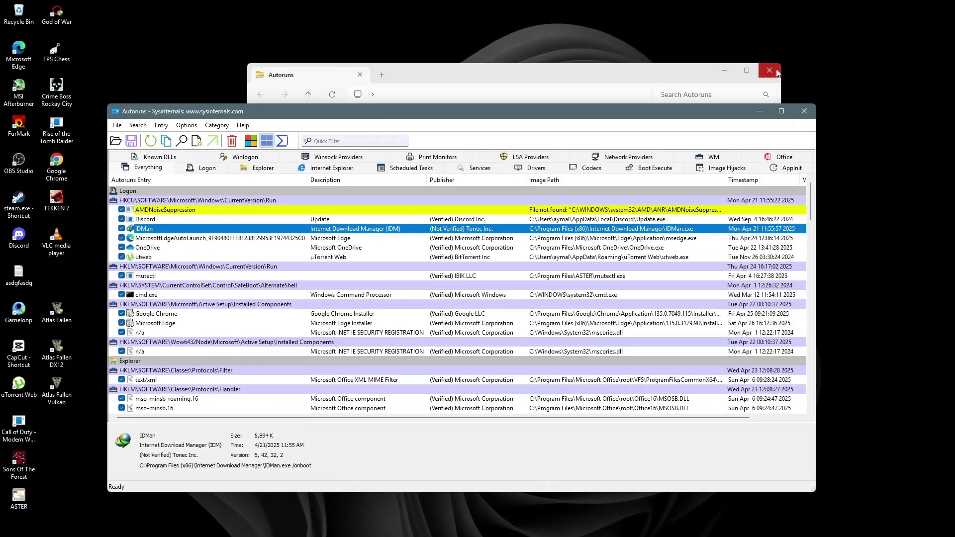
click(783, 83)
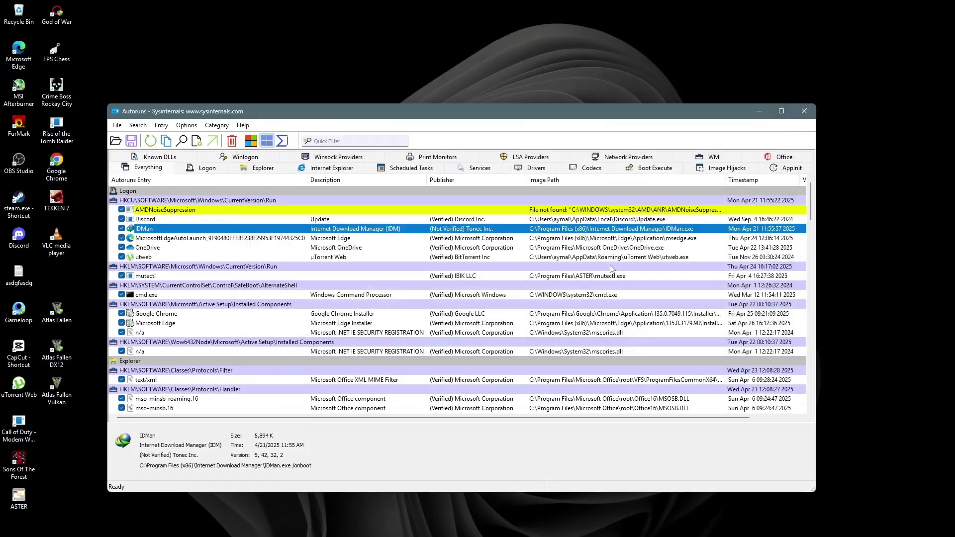
Step: Minimize Autoruns and launch Command Prompt as administrator from a 'cmd' search
click(803, 114)
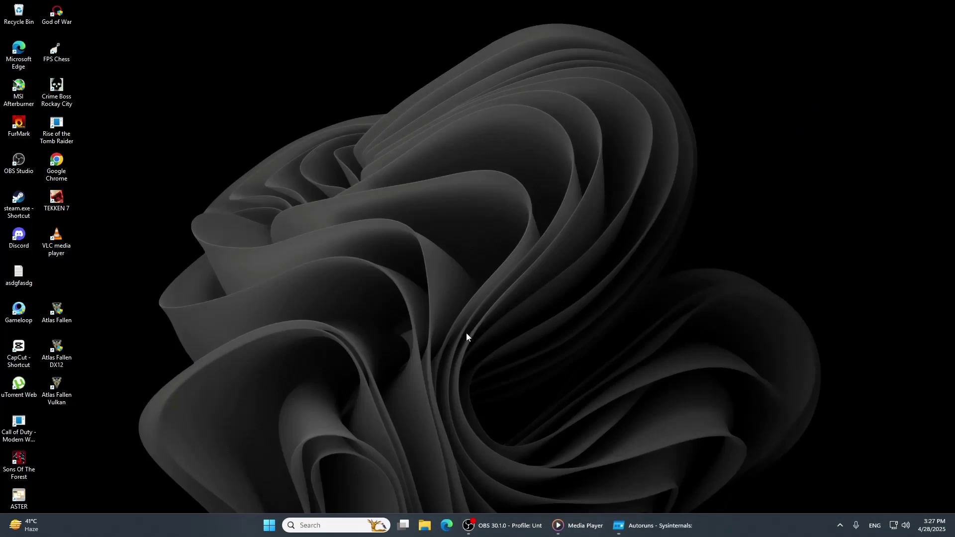
click(327, 526)
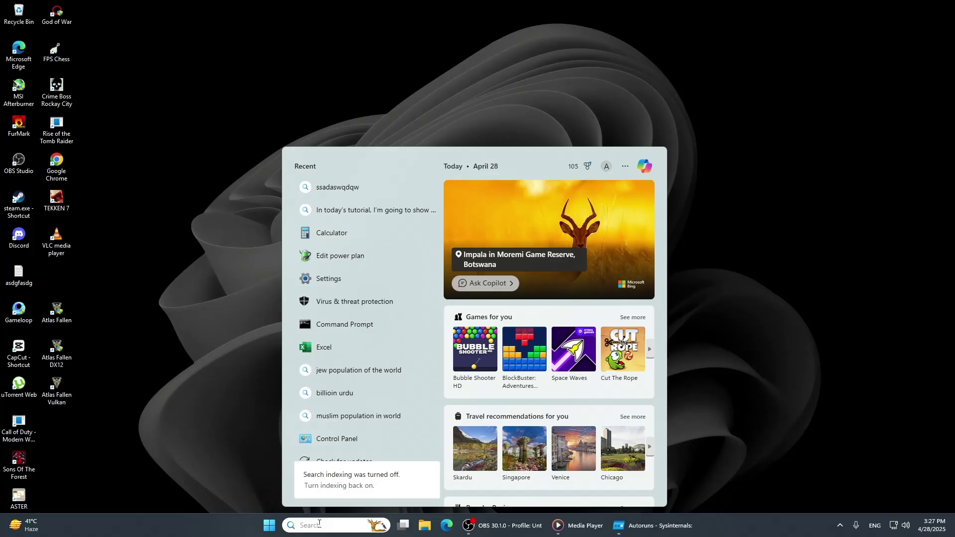
text(cm)
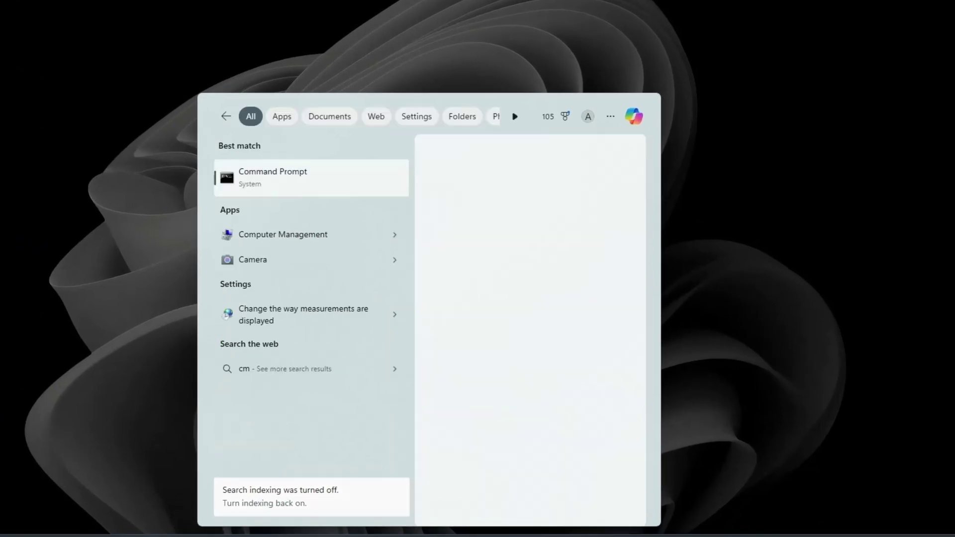
text(d)
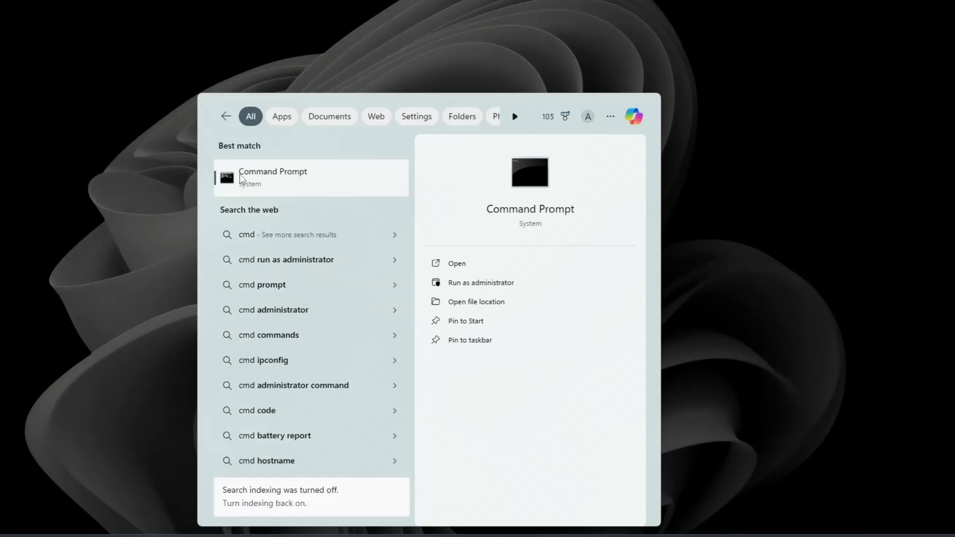
right_click(309, 179)
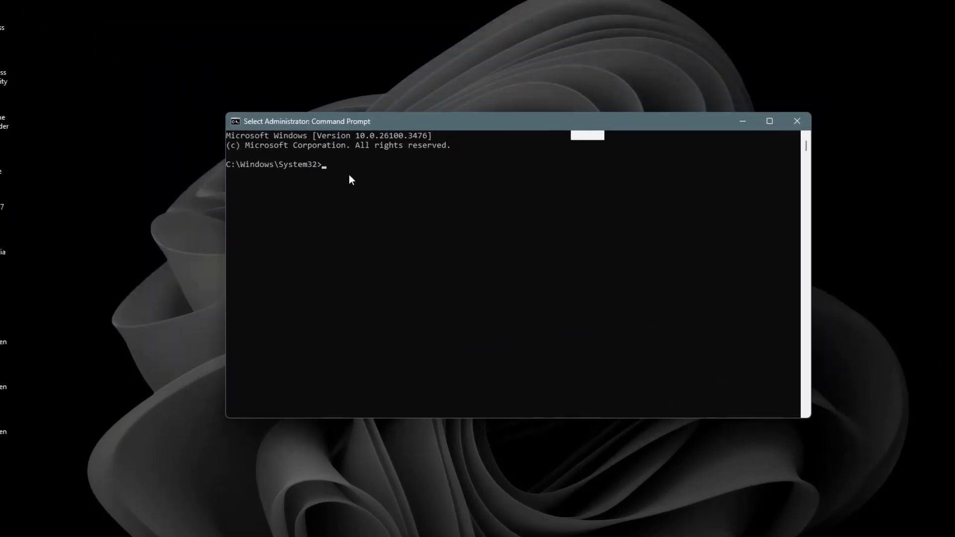
text(sfc /)
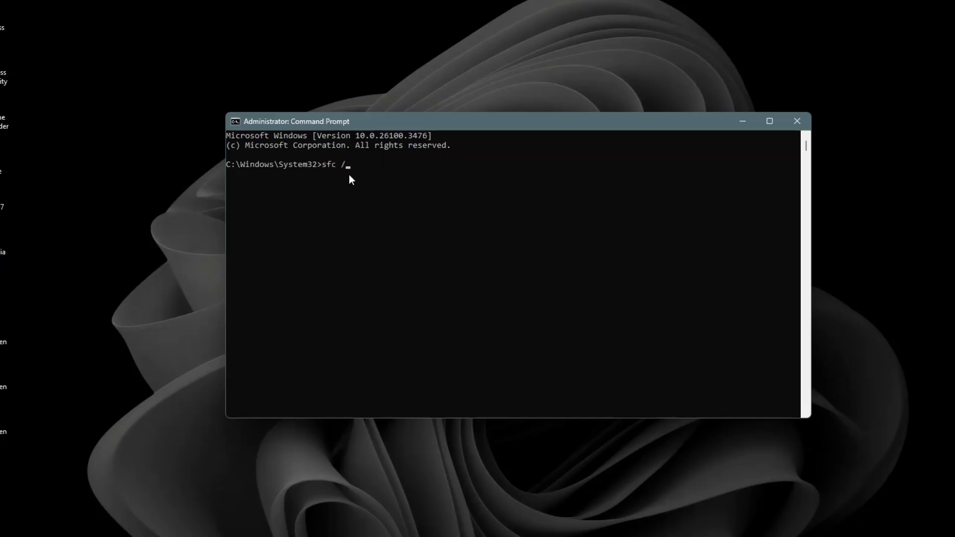
text(w)
Step: Run 'sfc /scannow' in the elevated prompt, then close the window
key(Return)
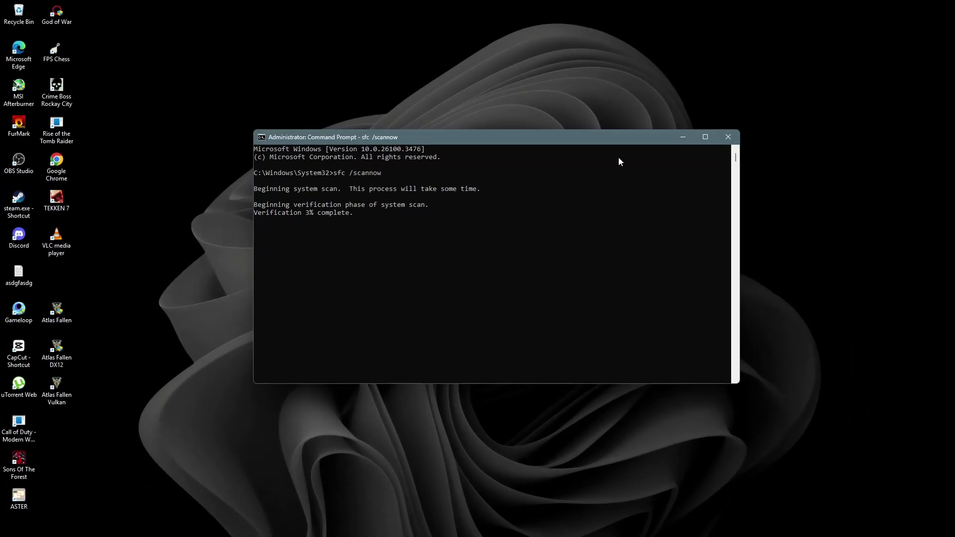
click(725, 139)
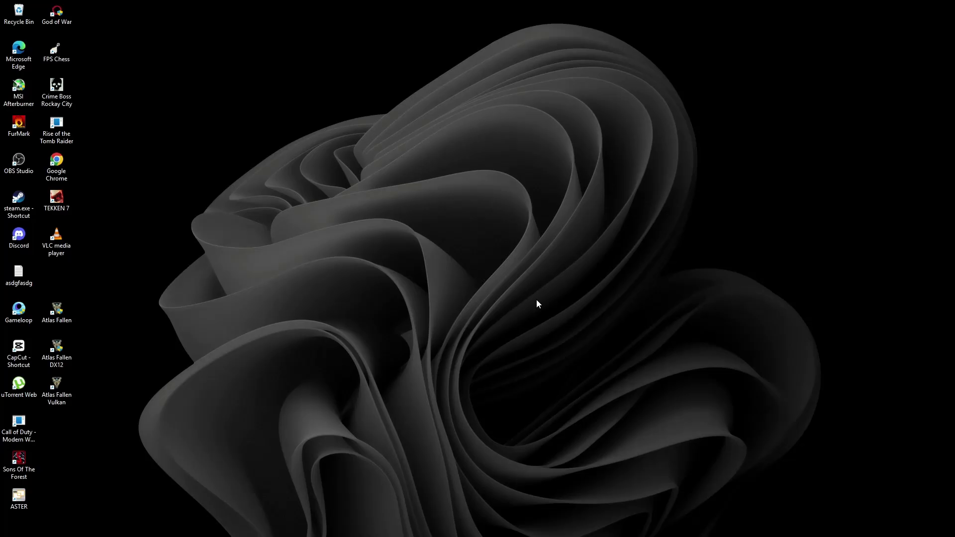
Step: Show the Start menu power options: Lock, Sleep, Shut down and Restart
click(269, 525)
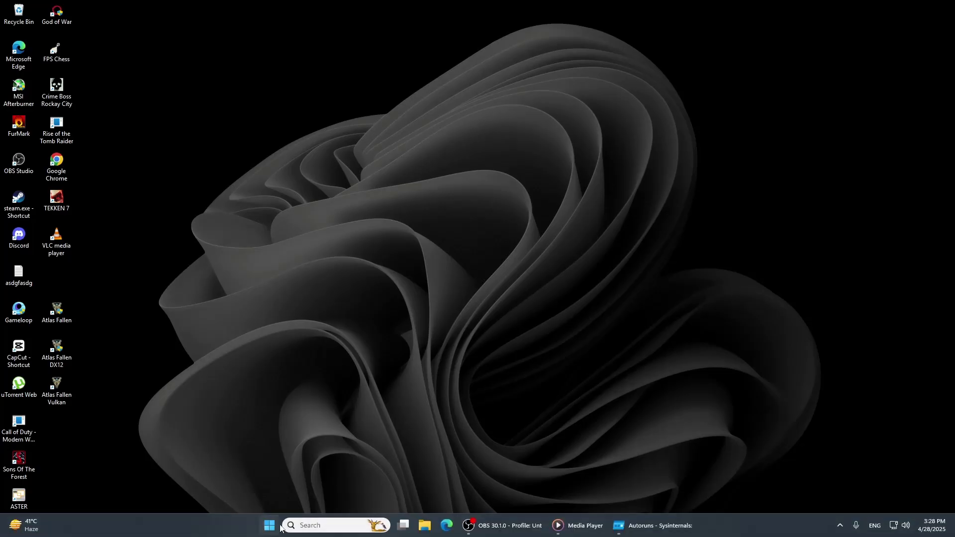
click(602, 492)
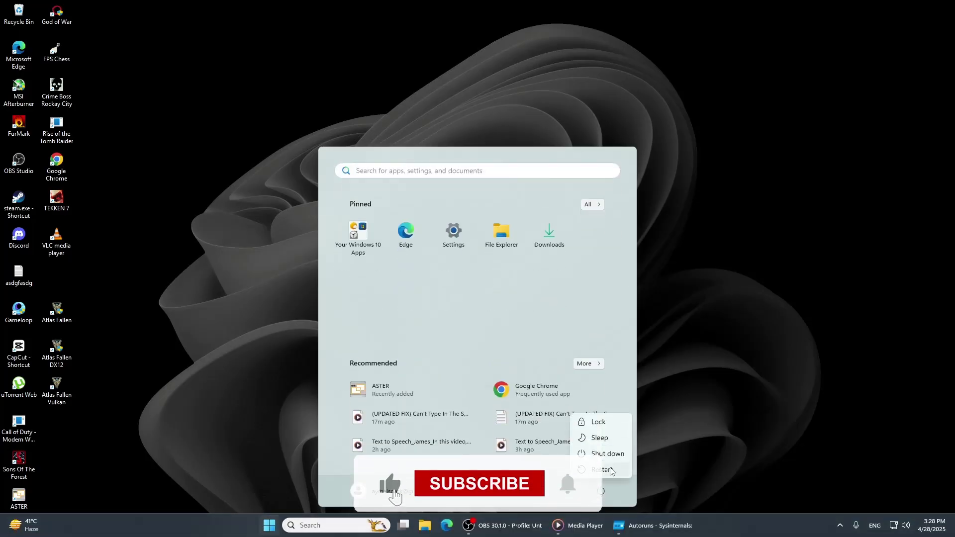